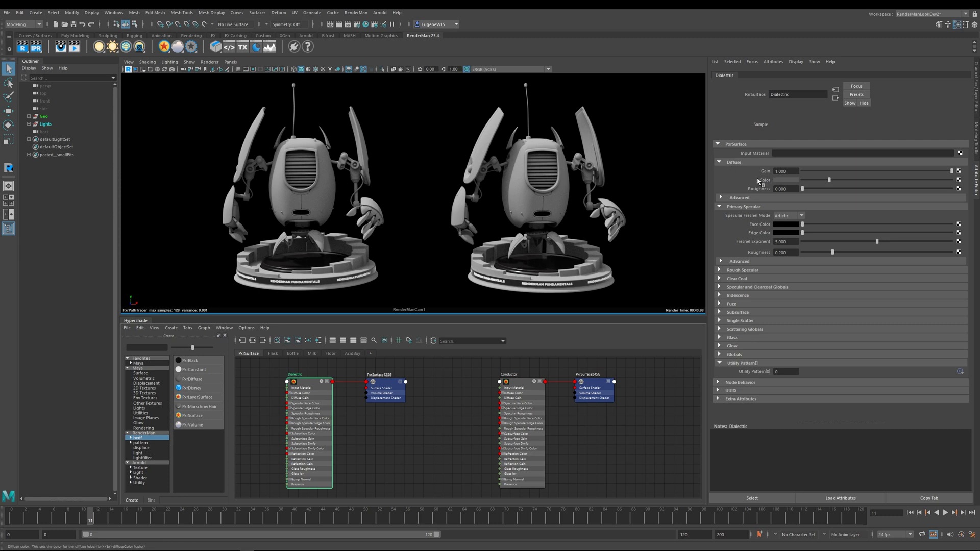
Set the Dielectric diffuse colour to a lighter blue picked from Color History
left_click(785, 182)
left_click(785, 179)
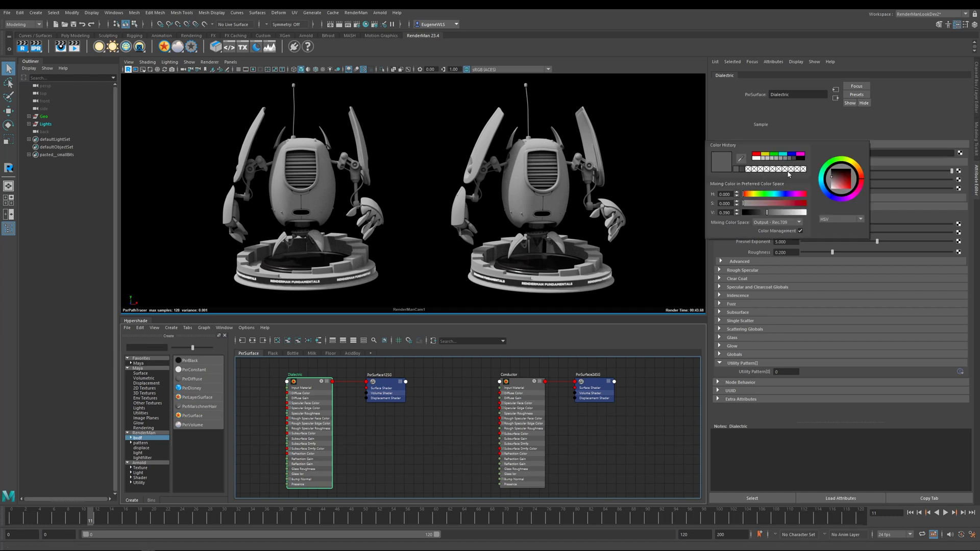
left_click(791, 158)
left_click(825, 191)
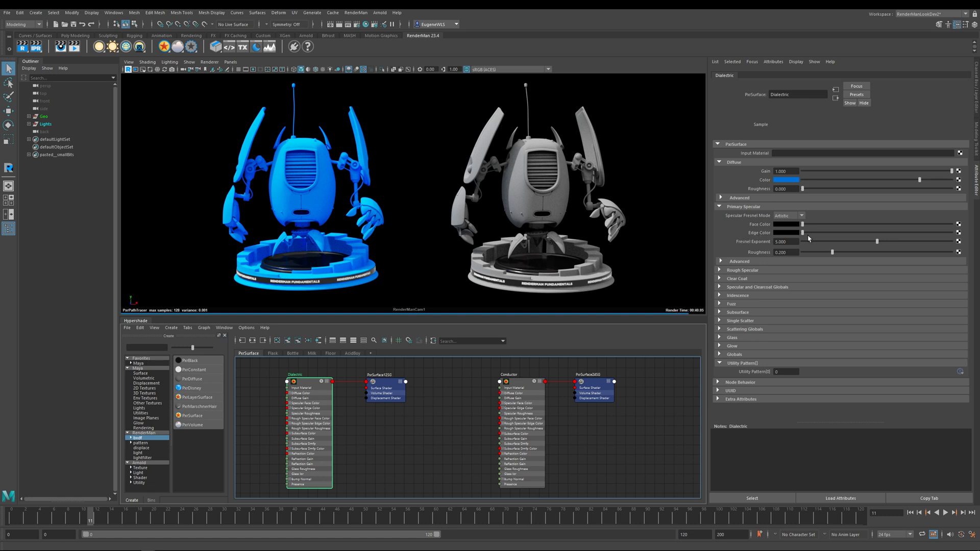
Make the Dielectric edge light grey, region-render the left robot, and test diffuse gain 0, then 1
left_click_drag(828, 233, 935, 235)
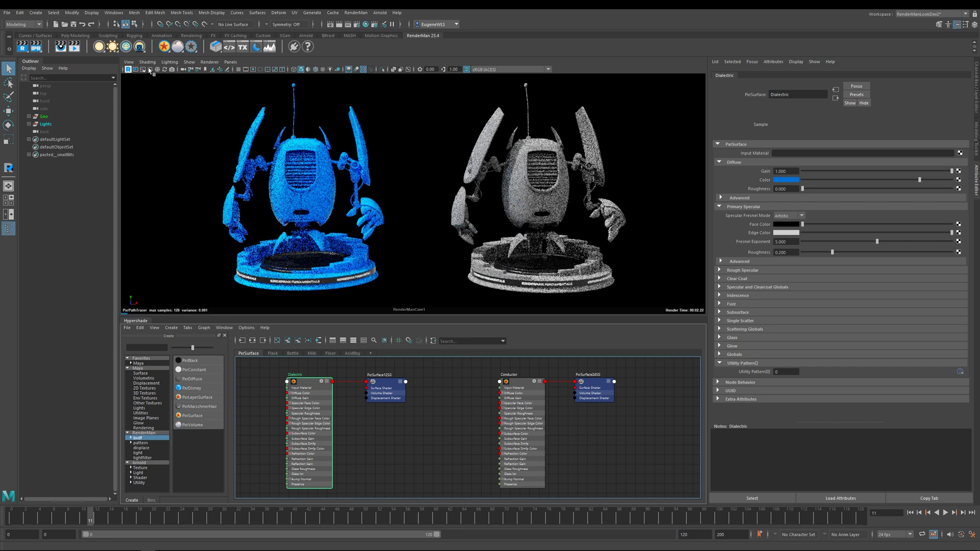
left_click(9, 168)
left_click_drag(185, 77, 253, 115)
left_click_drag(298, 146, 416, 300)
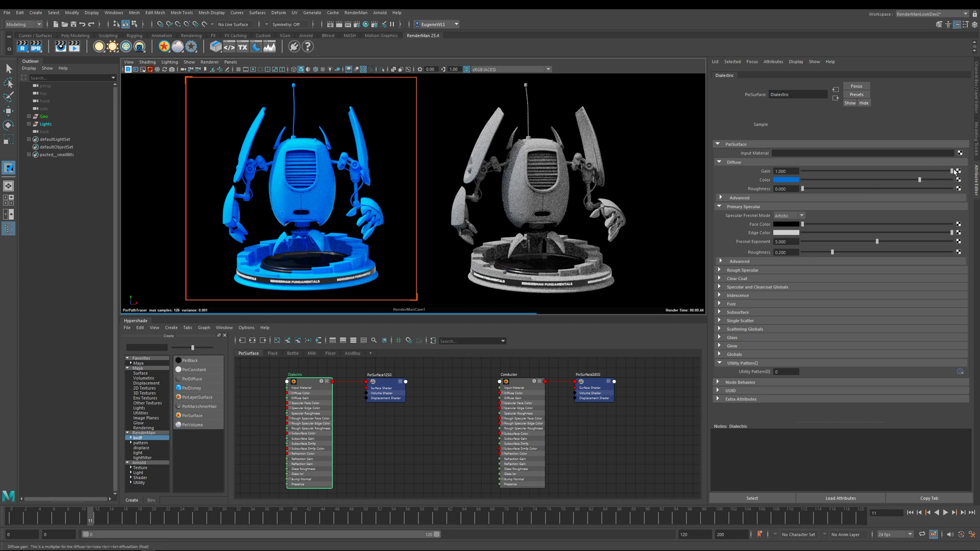
left_click_drag(951, 172, 764, 176)
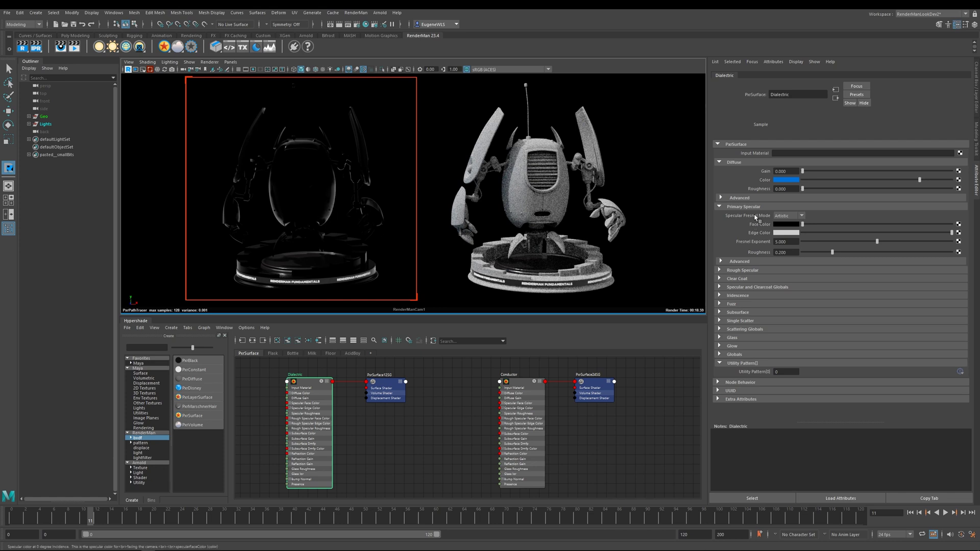
left_click_drag(805, 174, 976, 174)
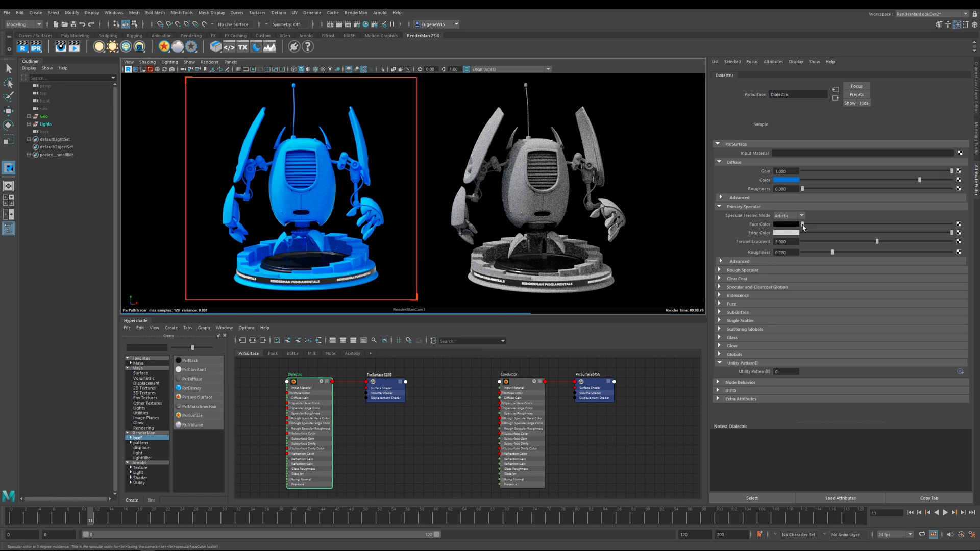
Raise the Dielectric face colour to dark grey, keeping Specular Fresnel Mode on Artistic
left_click_drag(805, 225, 819, 224)
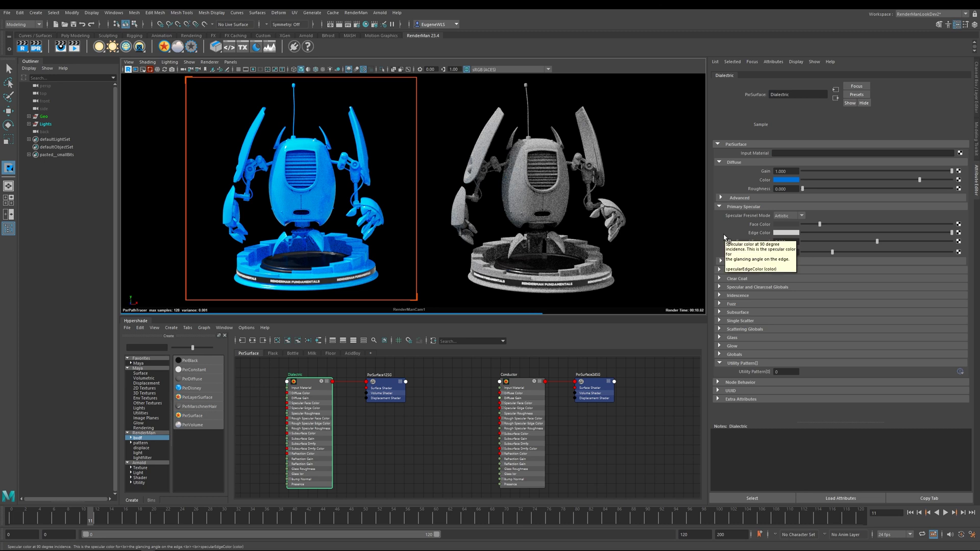
left_click(800, 216)
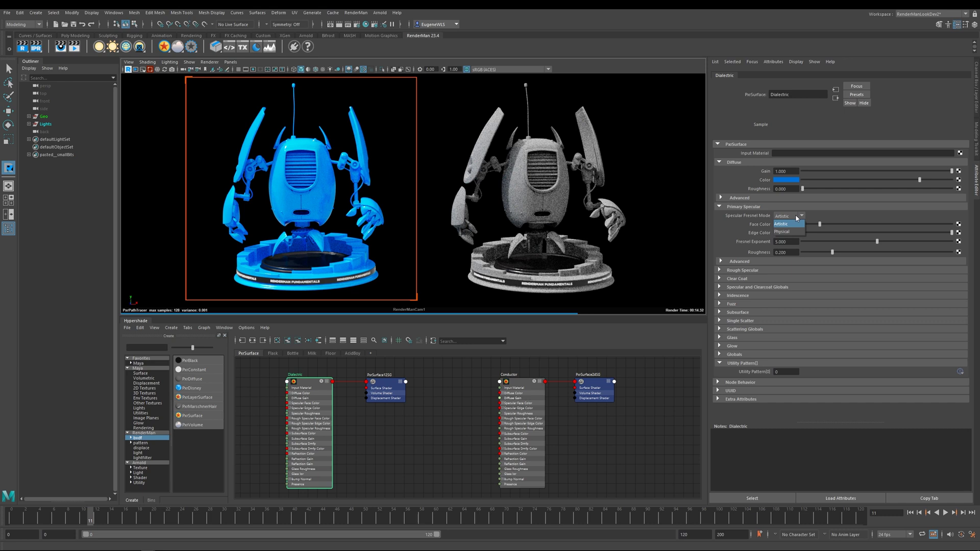
right_click(724, 225)
left_click(760, 236)
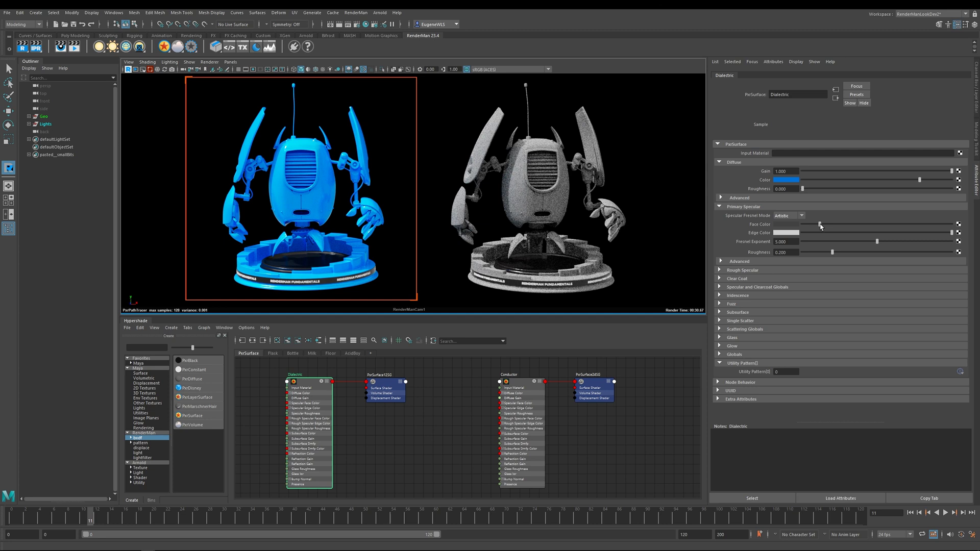
Compare a light-grey Dielectric face colour, then return it to dark grey
left_click_drag(819, 225, 931, 226)
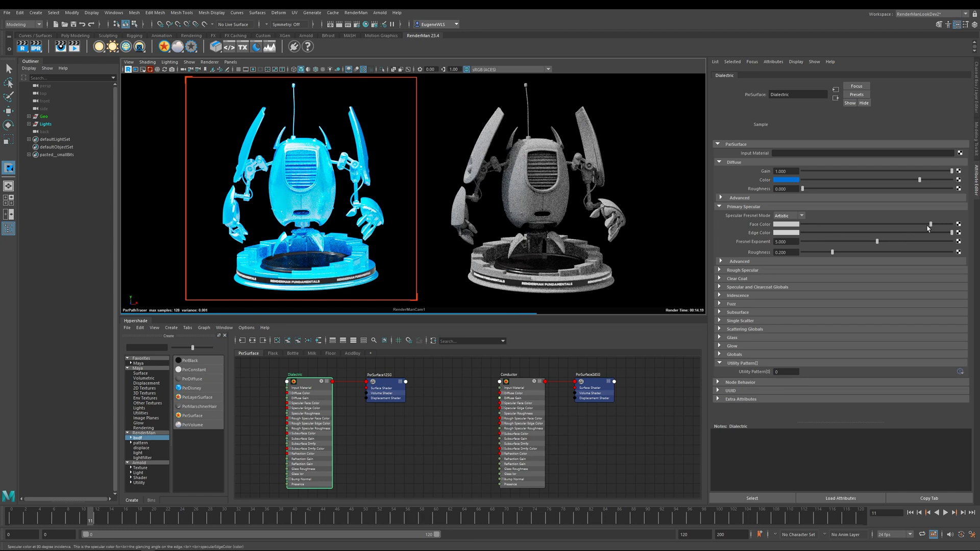
left_click_drag(930, 224, 811, 227)
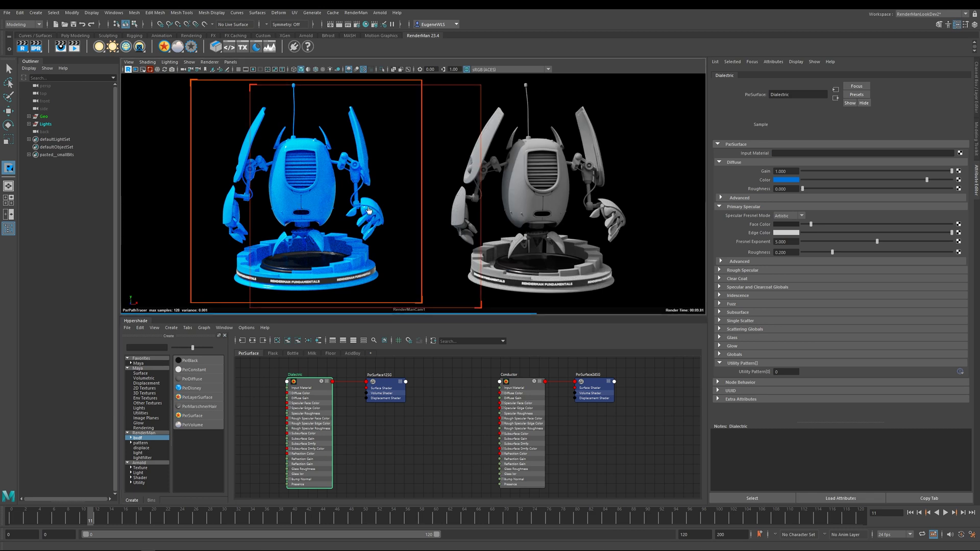
Move the render region onto the right robot and set Conductor diffuse gain to 0
left_click_drag(292, 202, 529, 204)
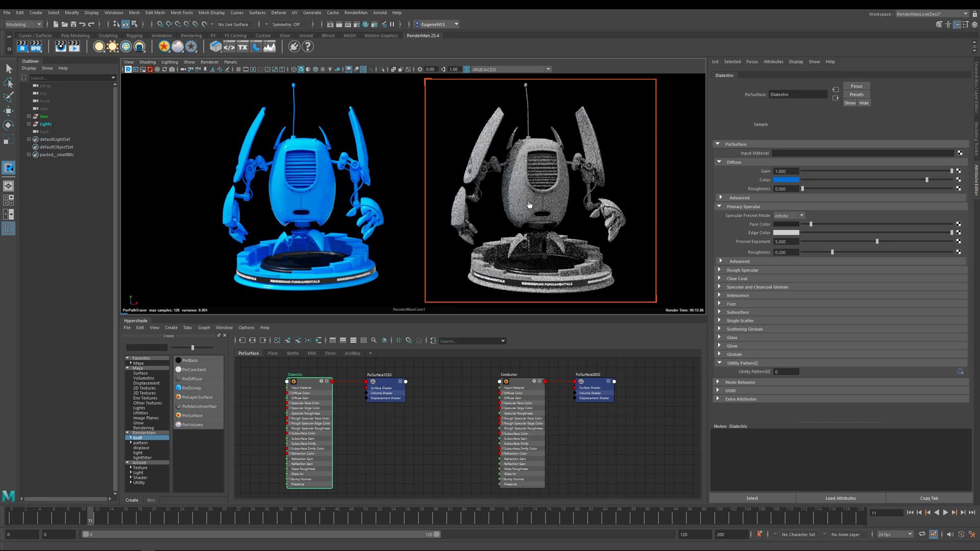
left_click(556, 205)
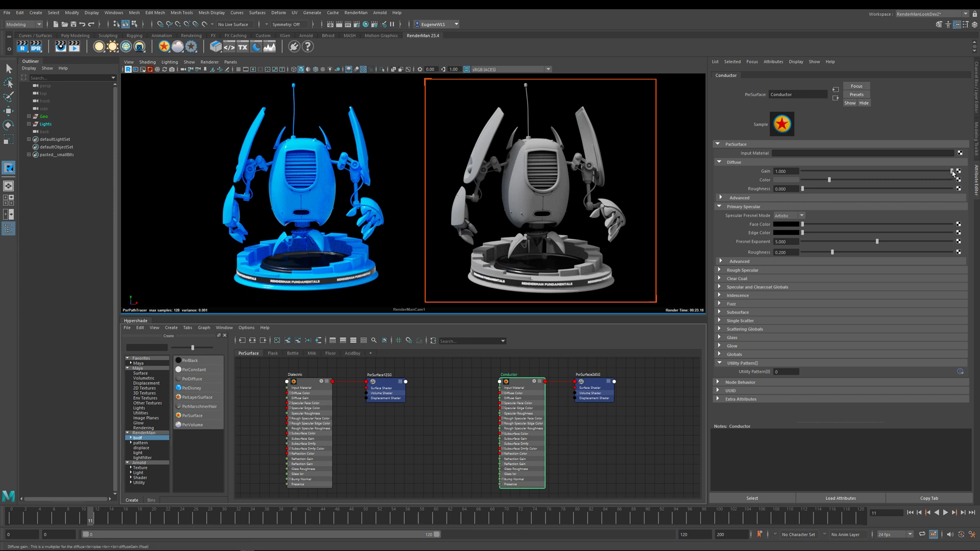
left_click_drag(951, 174, 788, 173)
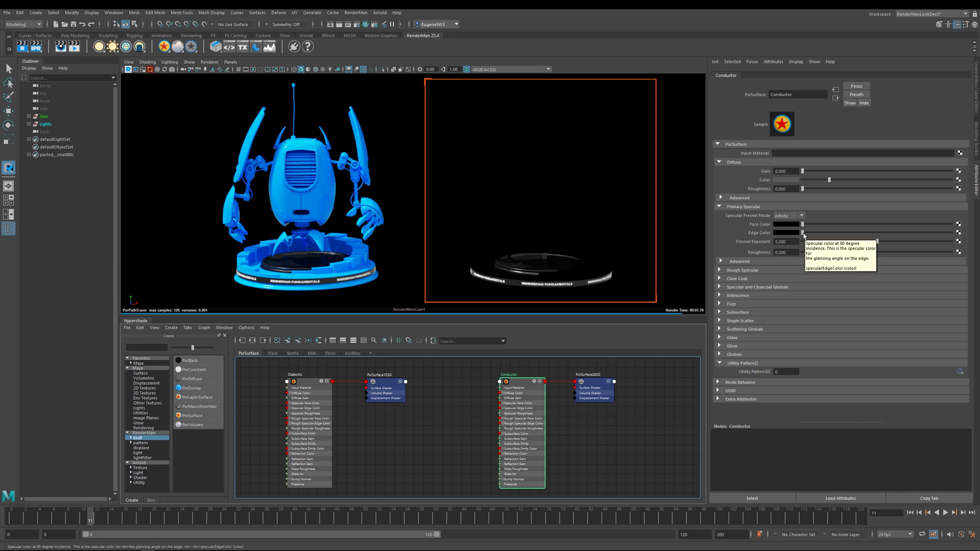
Set the Conductor edge colour to white and its face colour to light grey
left_click_drag(802, 233, 964, 239)
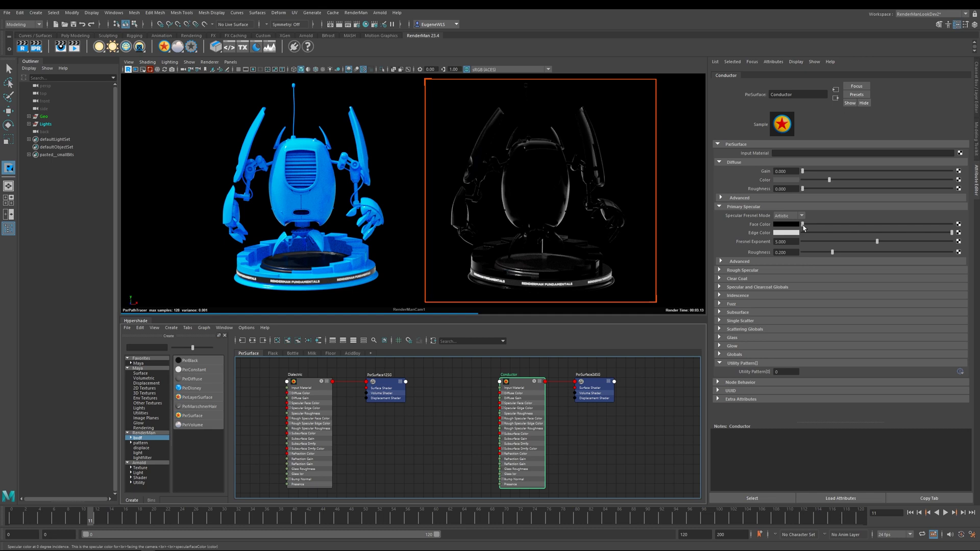
left_click_drag(803, 224, 897, 225)
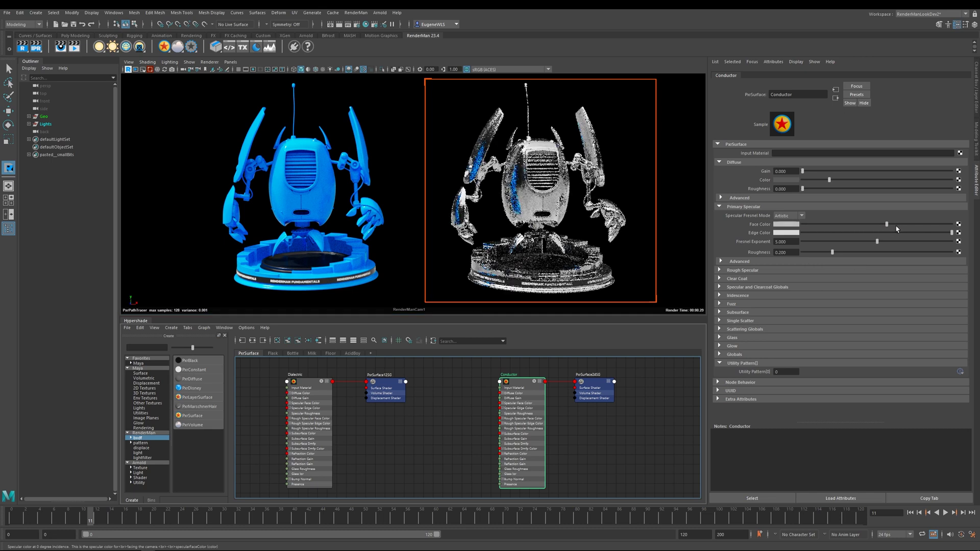
left_click_drag(906, 229, 910, 228)
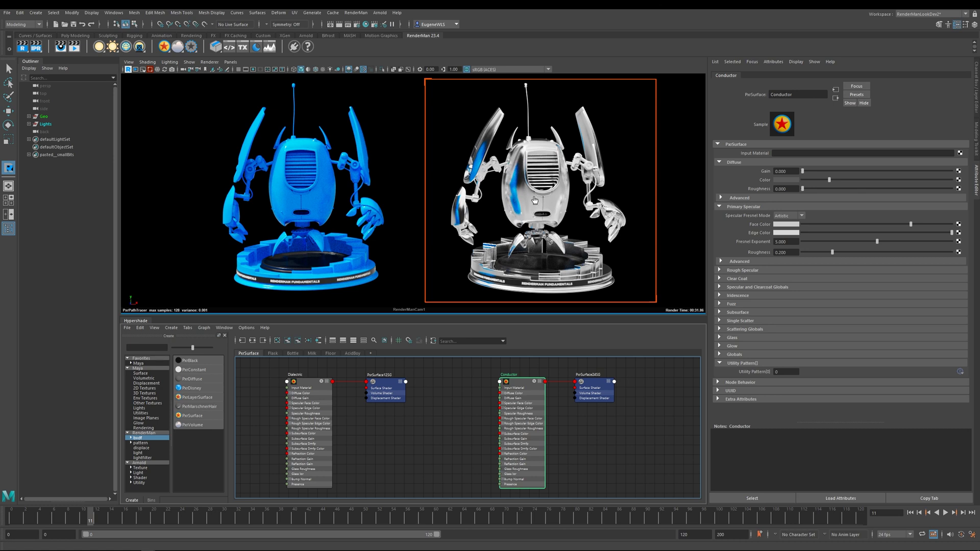
Give the Conductor the saved blue face colour and a magenta edge colour
left_click(789, 224)
left_click(741, 220)
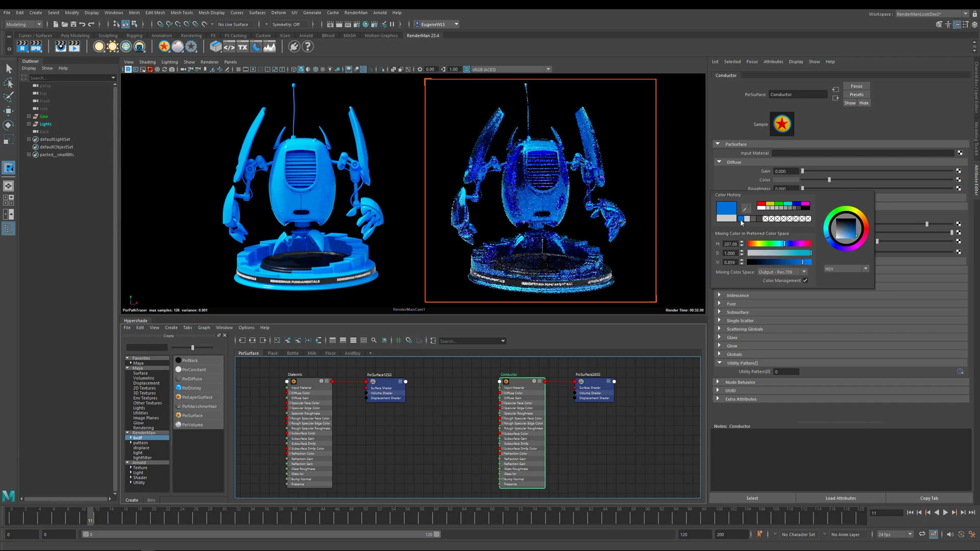
right_click(732, 185)
left_click(724, 234)
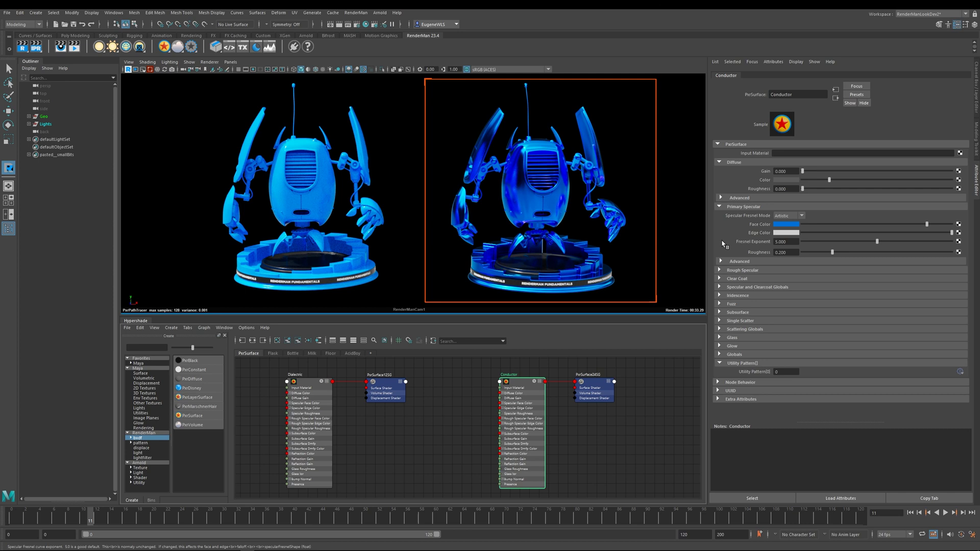
left_click(776, 234)
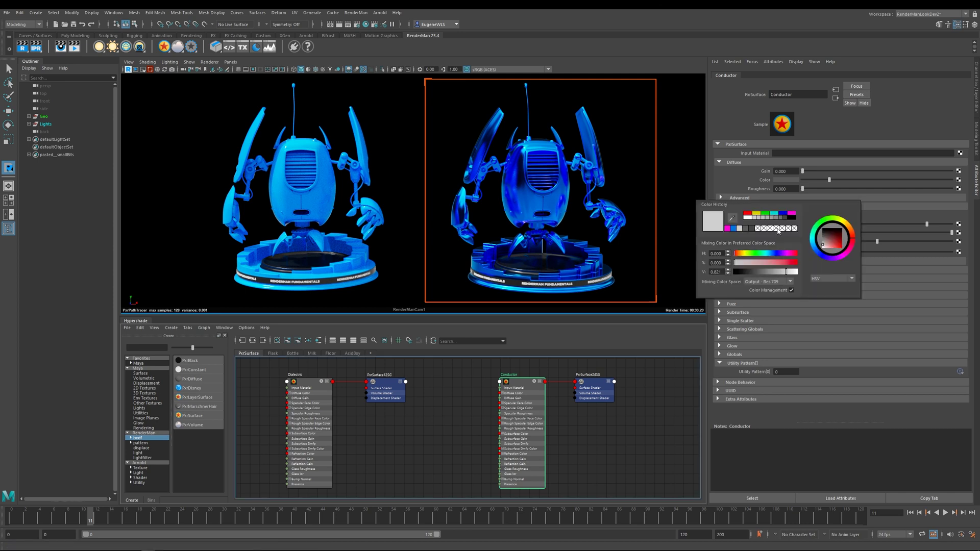
left_click(792, 215)
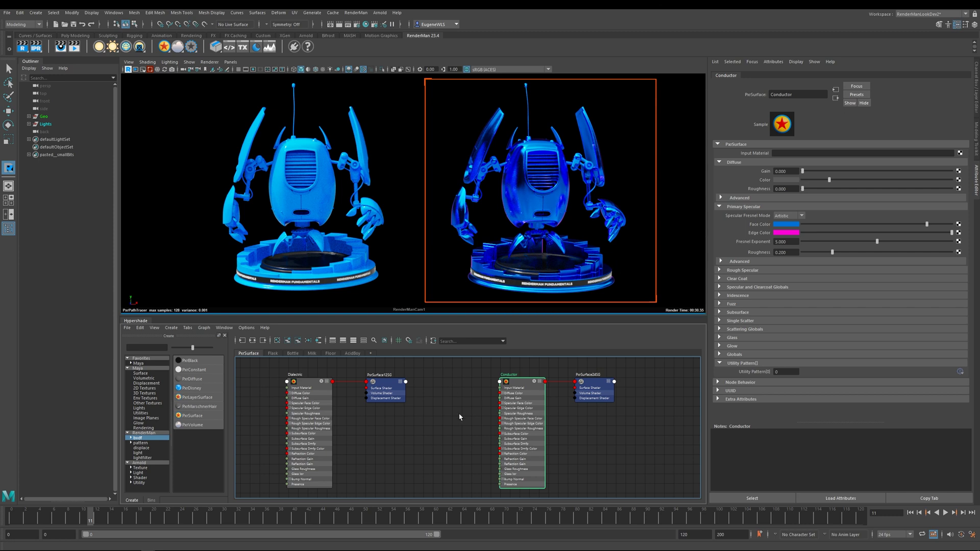
left_click(308, 382)
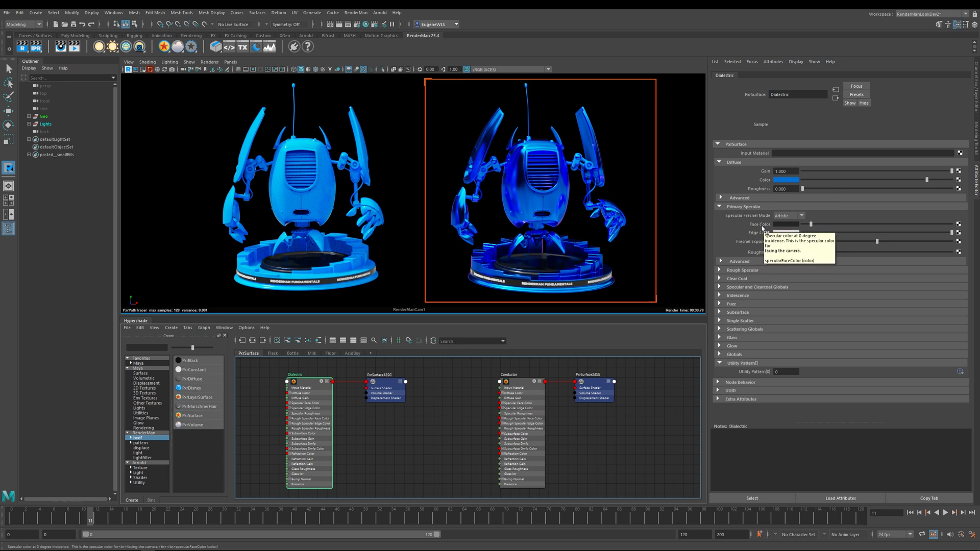
left_click(519, 384)
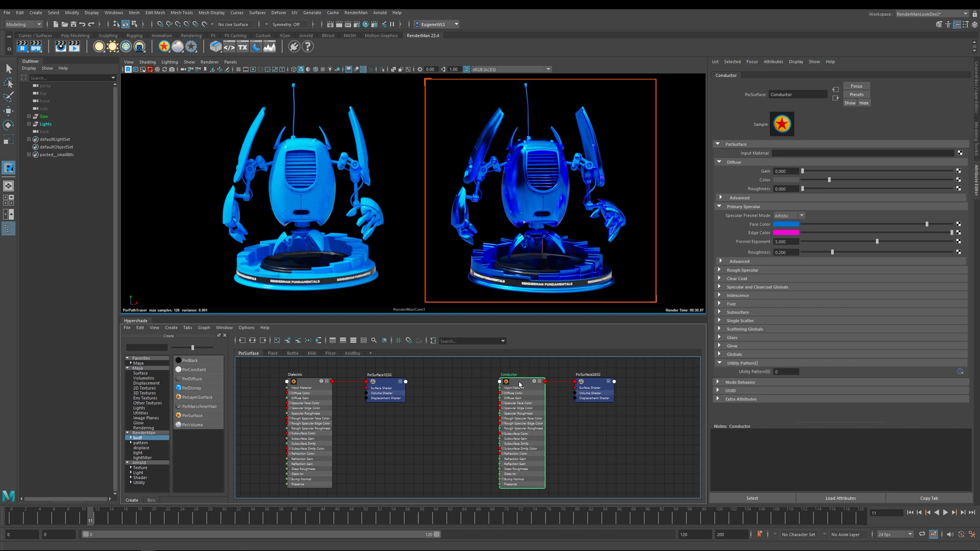